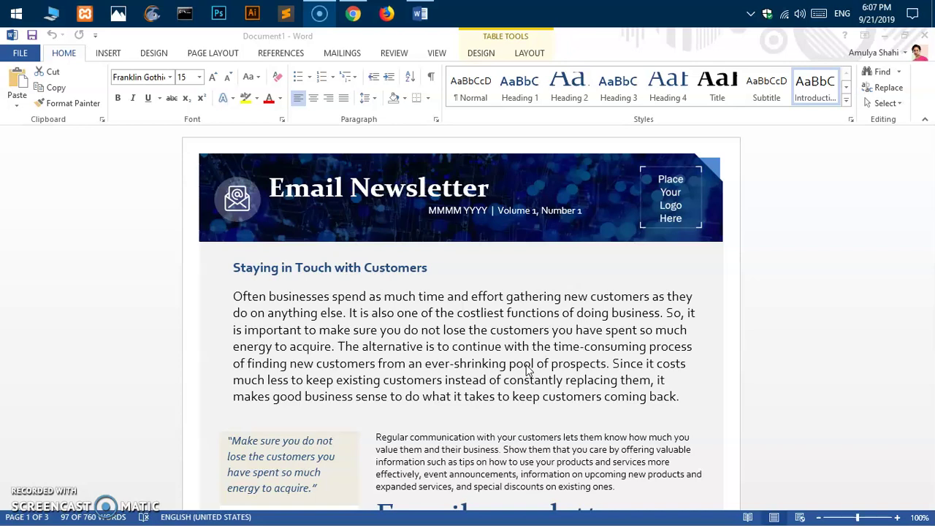
# - Save the newsletter to the Desktop as 'Email Newsletter' in PDF (*.pdf) format
pyautogui.tripleClick(421, 346)
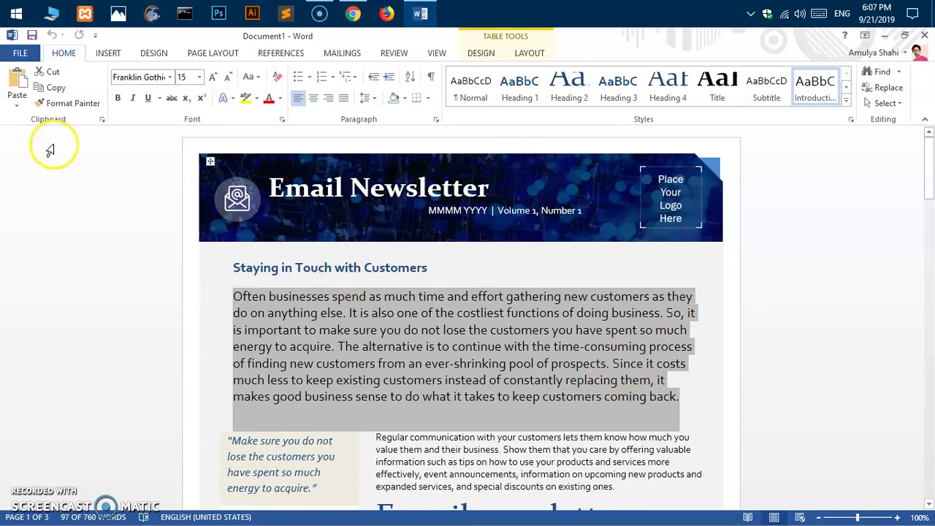
pyautogui.click(20, 54)
pyautogui.click(31, 192)
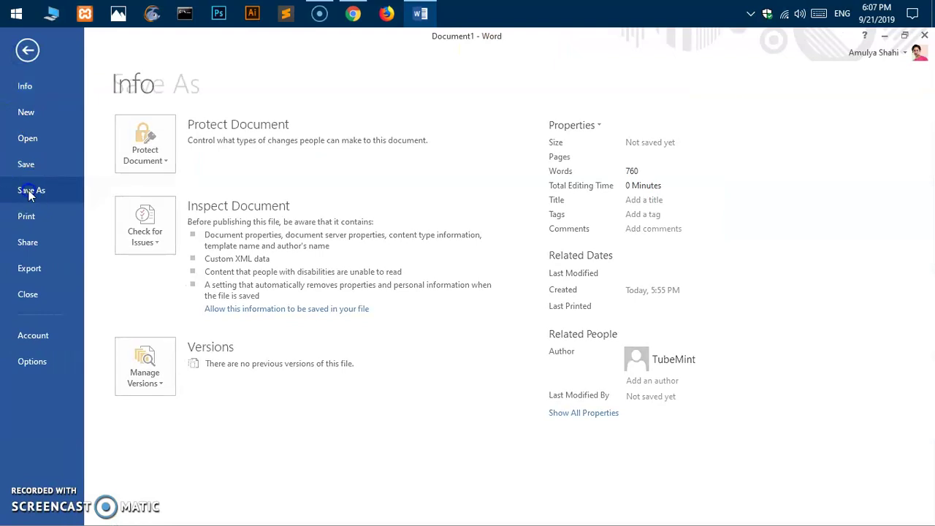
pyautogui.click(167, 176)
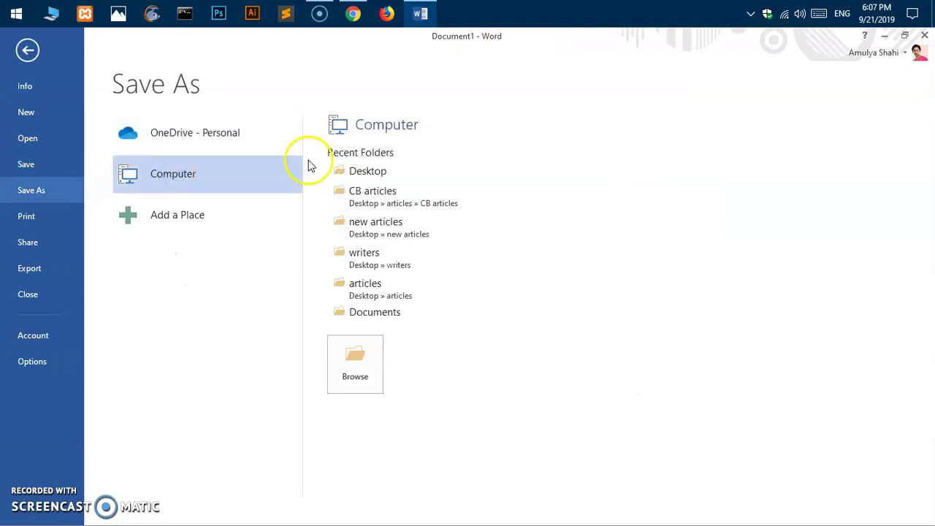
pyautogui.click(355, 174)
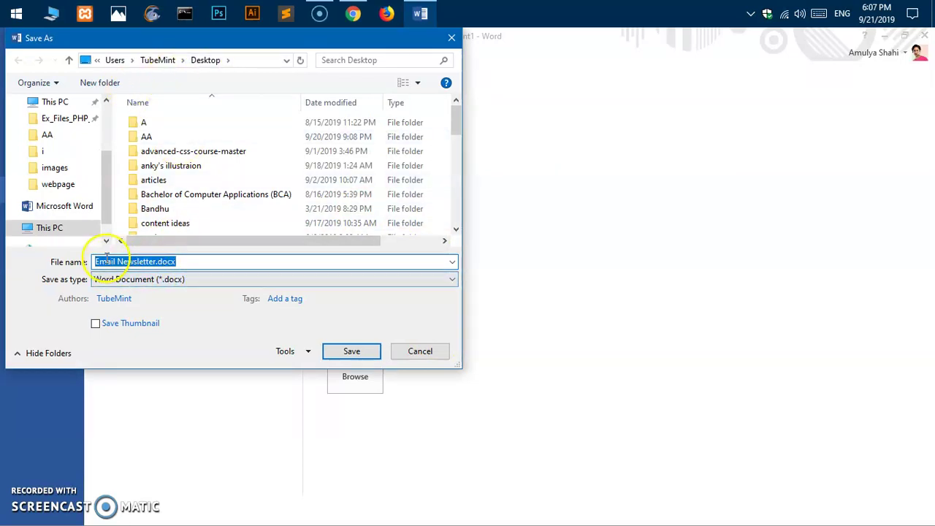
pyautogui.click(187, 281)
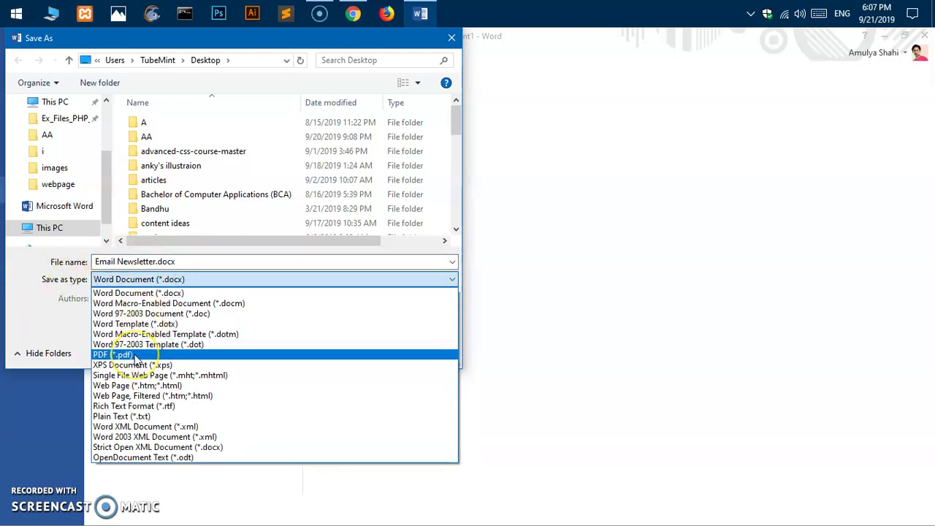
pyautogui.click(157, 355)
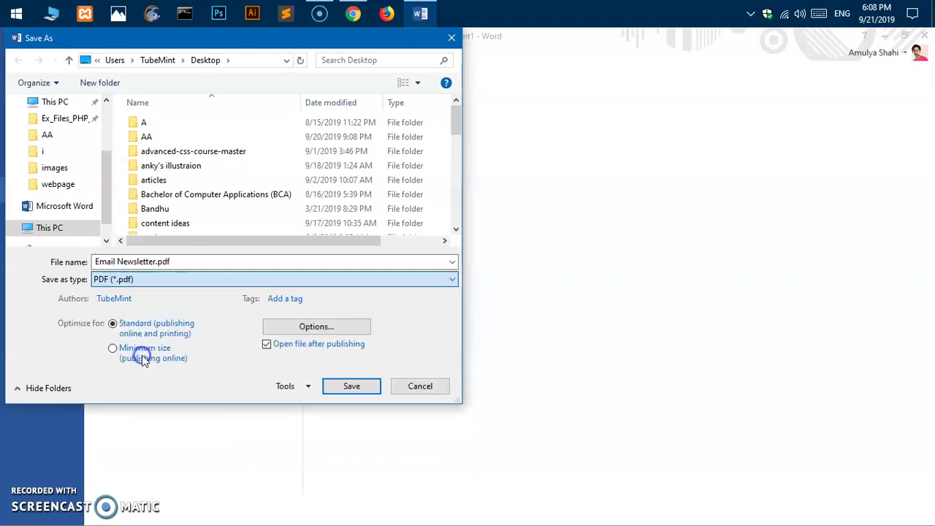
pyautogui.click(341, 394)
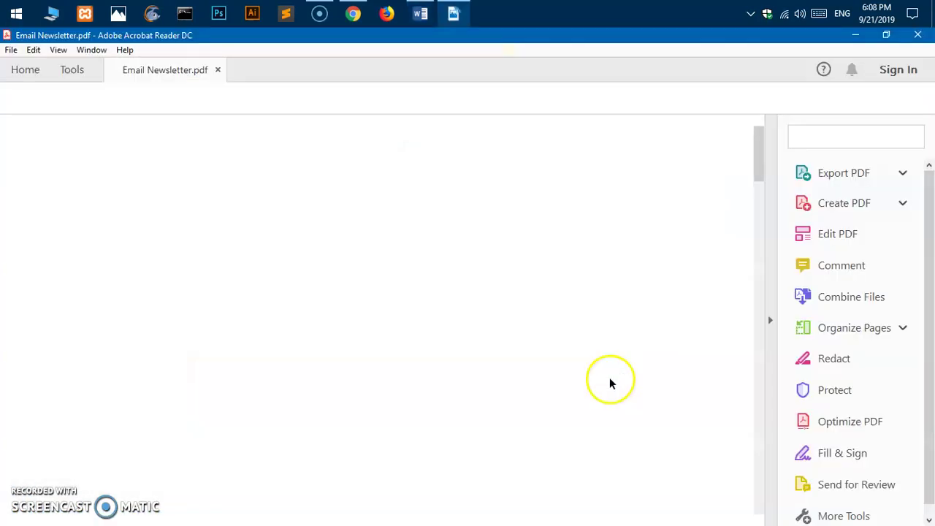
# - Scroll through all three pages of Email Newsletter.pdf, then minimize Acrobat Reader
pyautogui.scroll(-5, 456, 374)
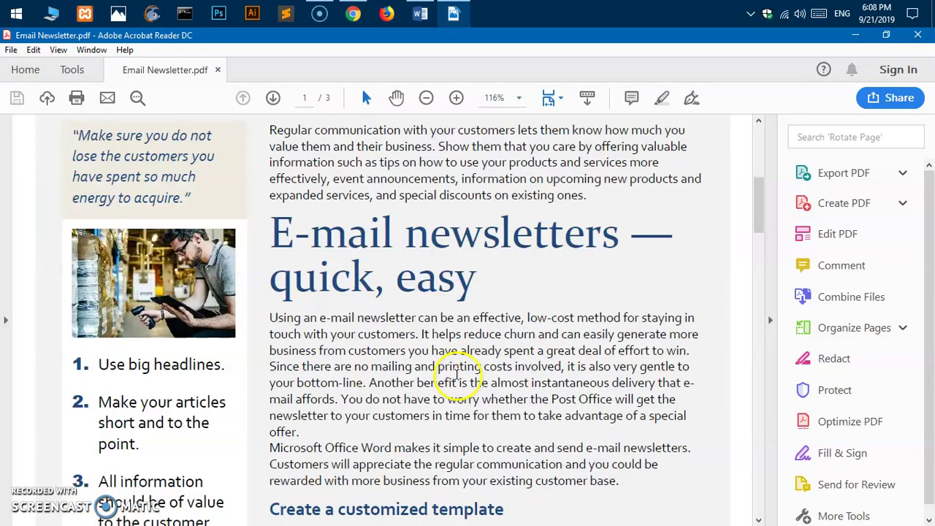
pyautogui.scroll(-5, 457, 374)
pyautogui.scroll(-10, 457, 374)
pyautogui.scroll(5, 456, 373)
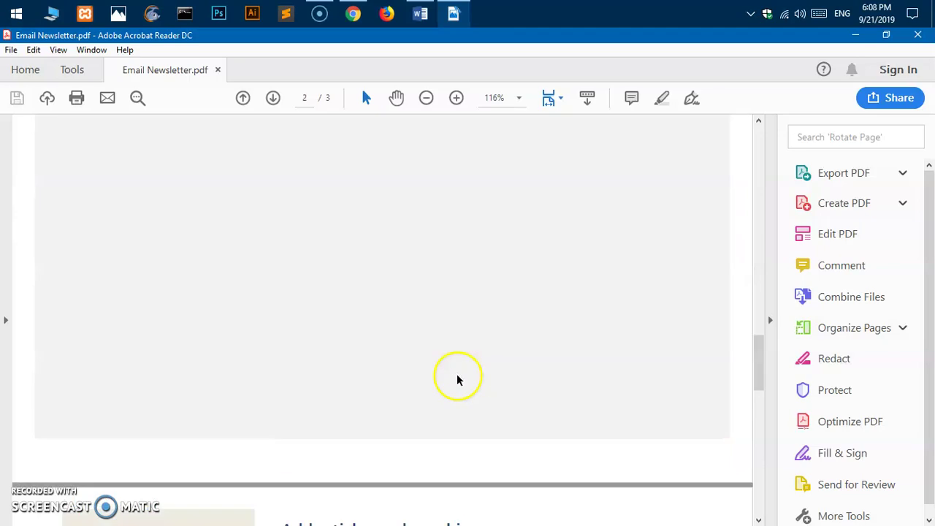
pyautogui.scroll(10, 456, 378)
pyautogui.scroll(5, 456, 377)
pyautogui.scroll(5, 457, 377)
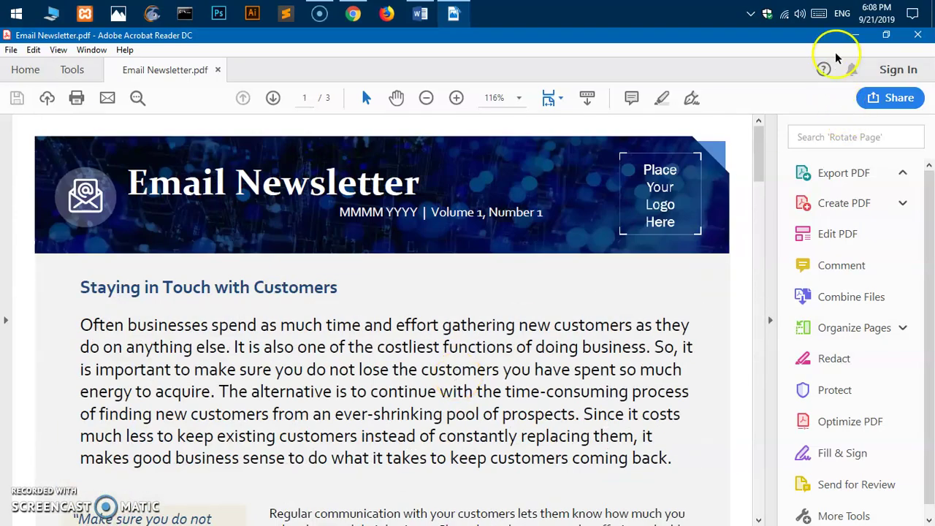
pyautogui.click(855, 34)
# - Minimize Word and Chrome to reveal the desktop
pyautogui.click(855, 34)
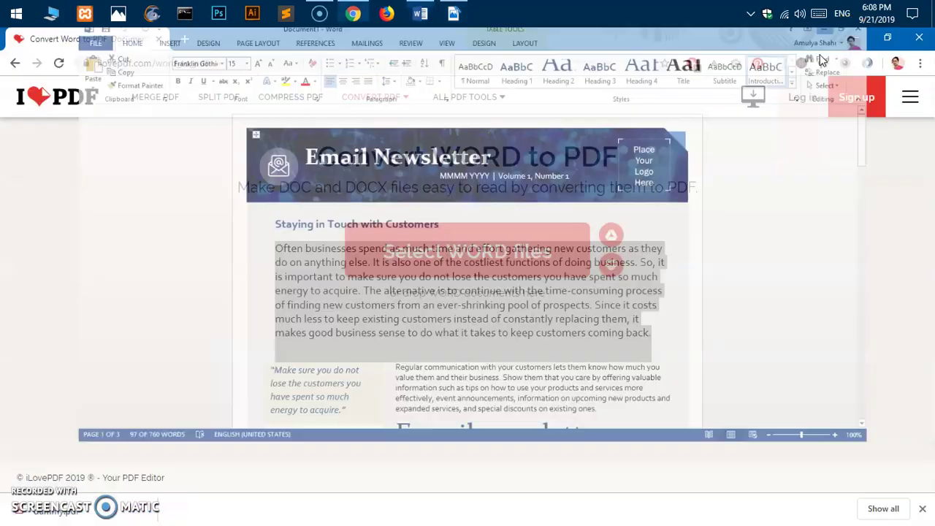
pyautogui.click(855, 32)
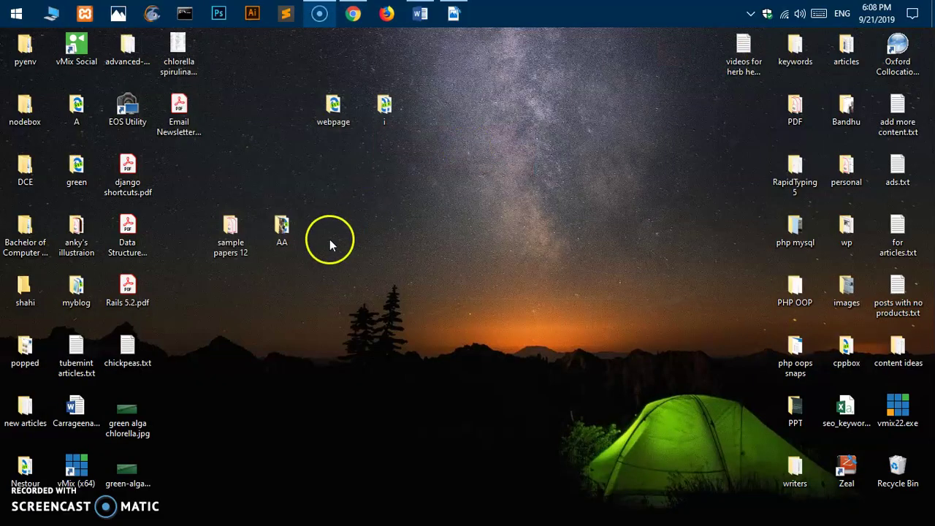
pyautogui.rightClick(190, 117)
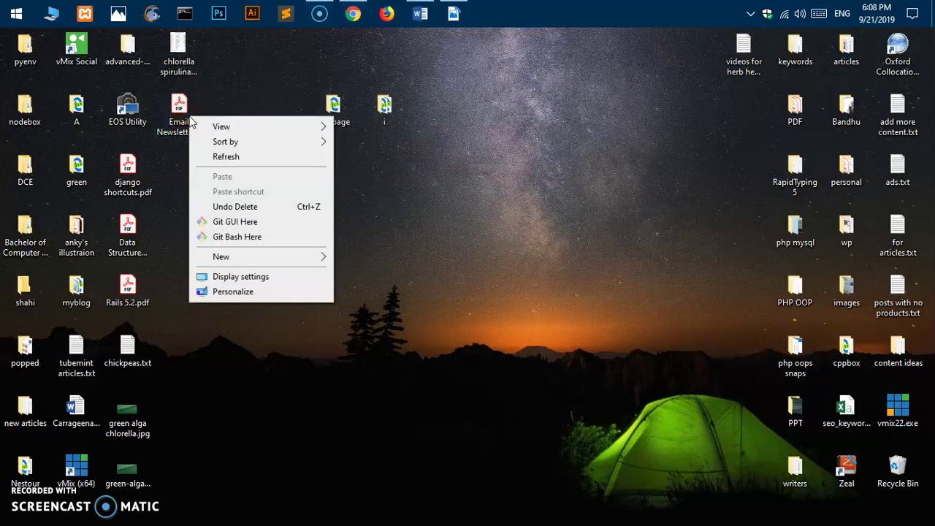
pyautogui.rightClick(191, 115)
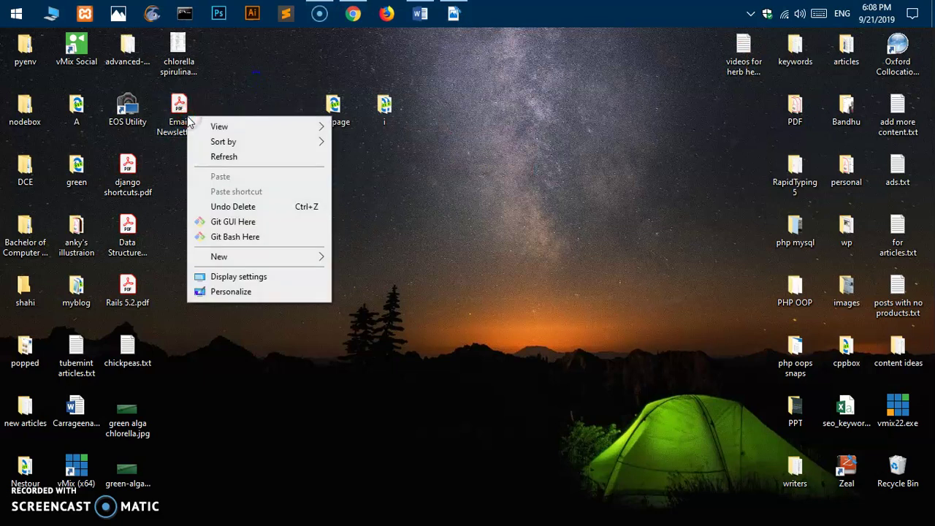
# - Locate Email Newsletter.pdf on the desktop and check its Open with options
pyautogui.click(433, 241)
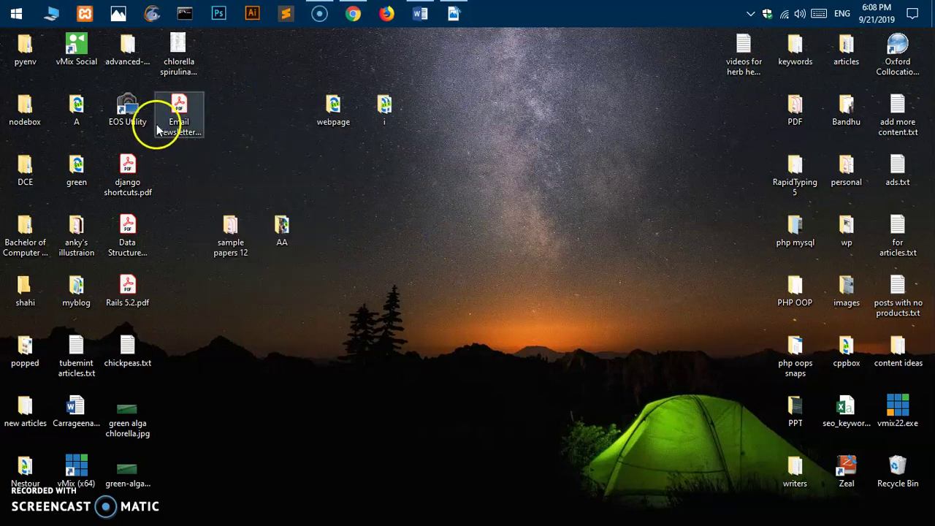
pyautogui.doubleClick(175, 109)
pyautogui.rightClick(176, 109)
pyautogui.moveTo(216, 237)
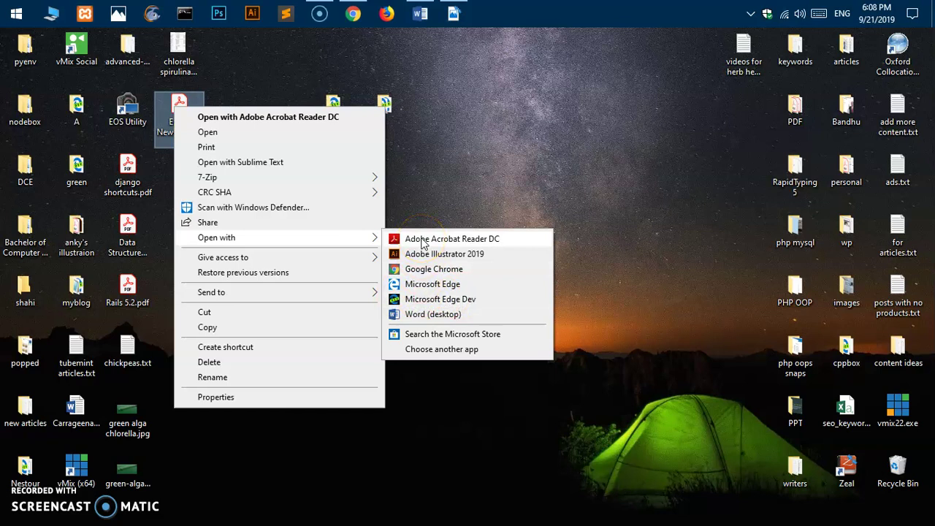
pyautogui.click(511, 129)
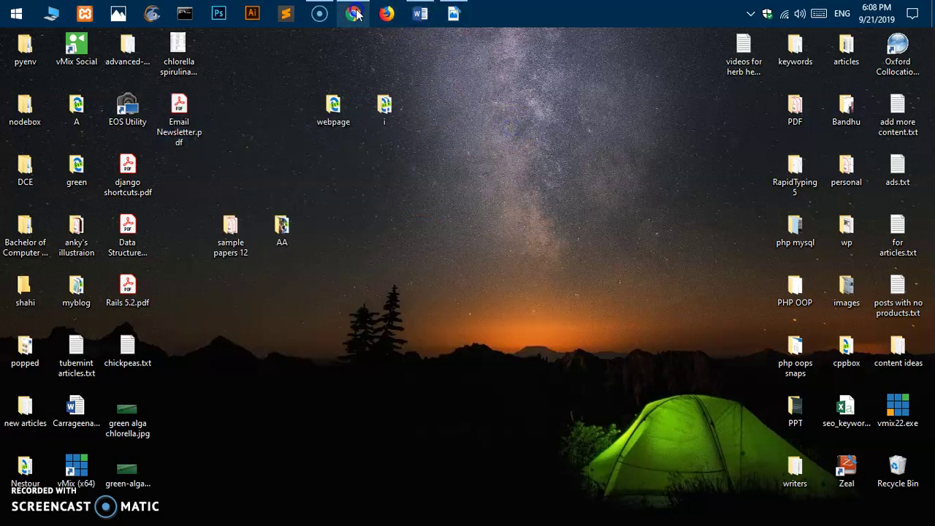
# - Open iLovePDF's WORD to PDF converter and its Select WORD files picker
pyautogui.click(355, 13)
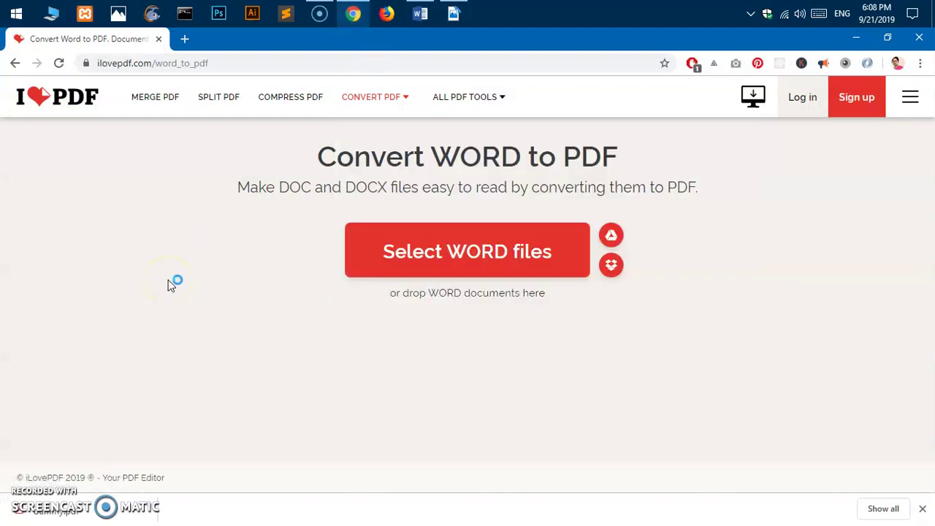
pyautogui.click(921, 508)
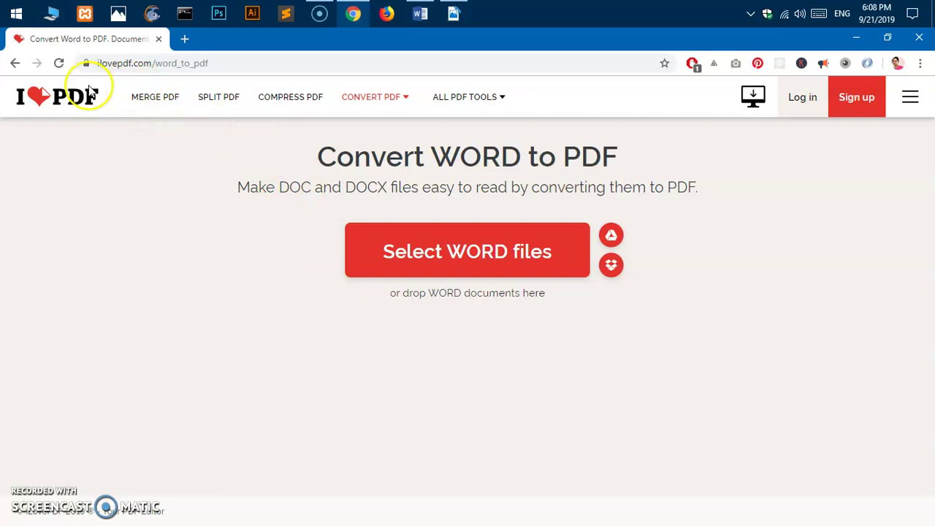
pyautogui.click(53, 95)
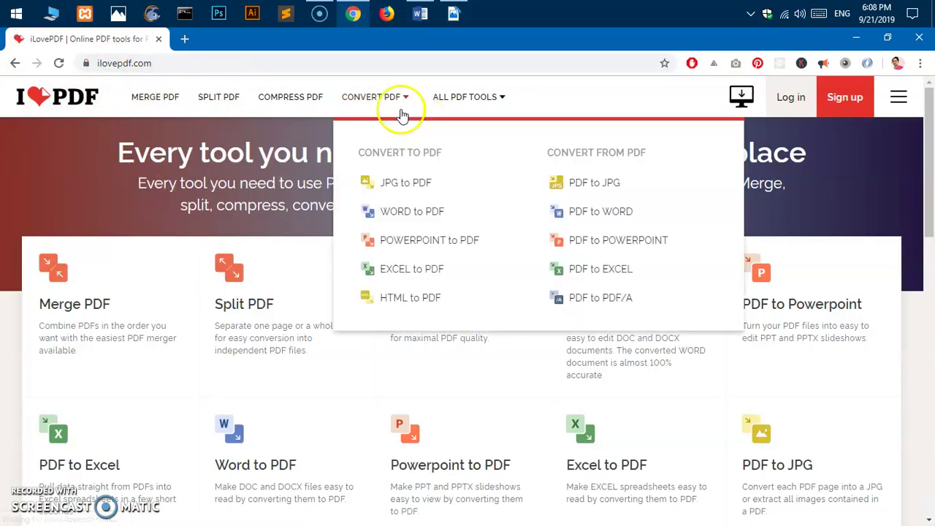
pyautogui.moveTo(371, 97)
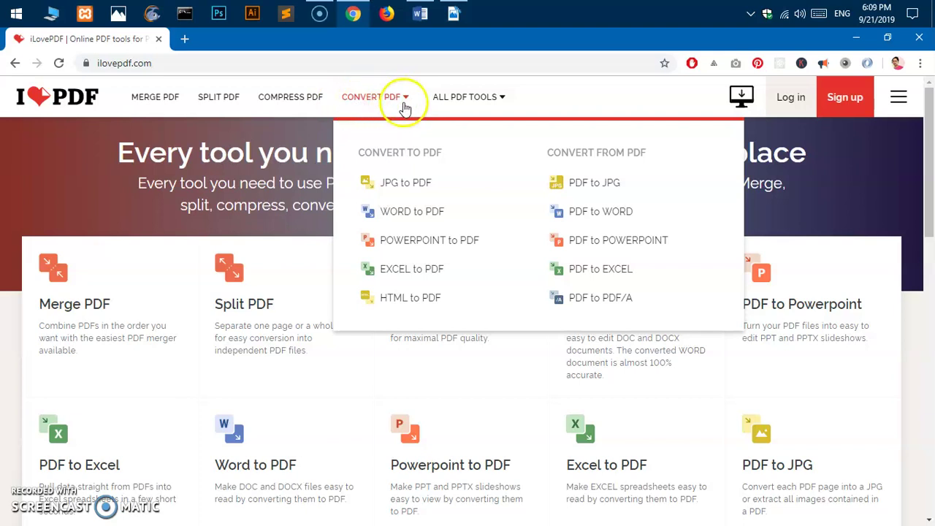
pyautogui.click(399, 221)
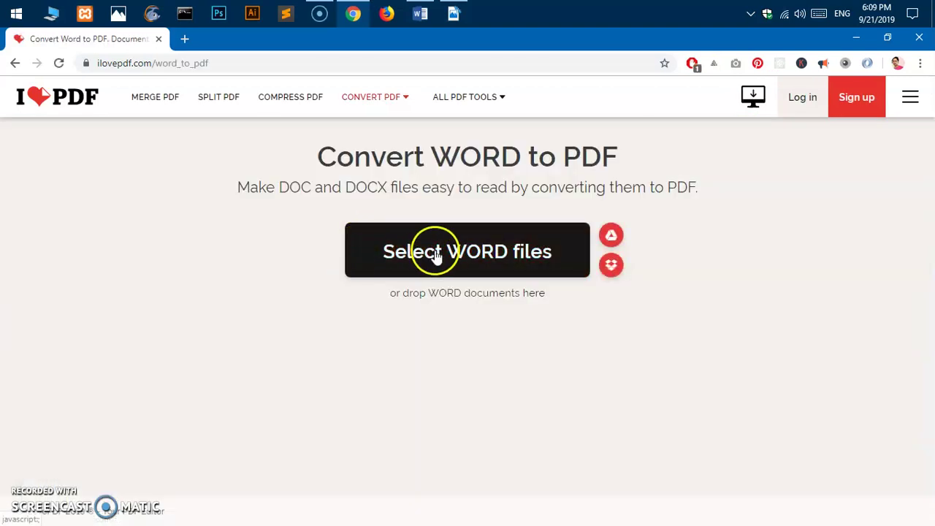
pyautogui.click(435, 250)
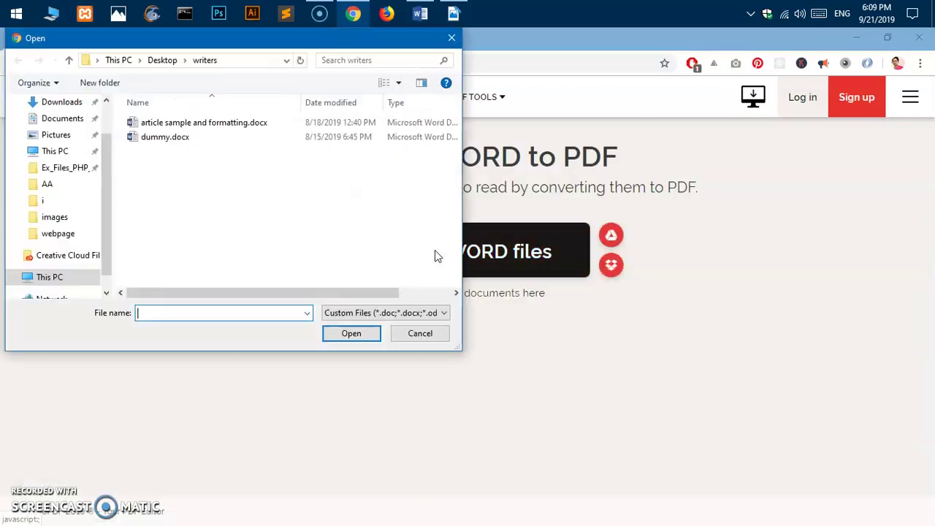
# - Upload dummy.docx from Desktop > writers to the converter
pyautogui.click(175, 140)
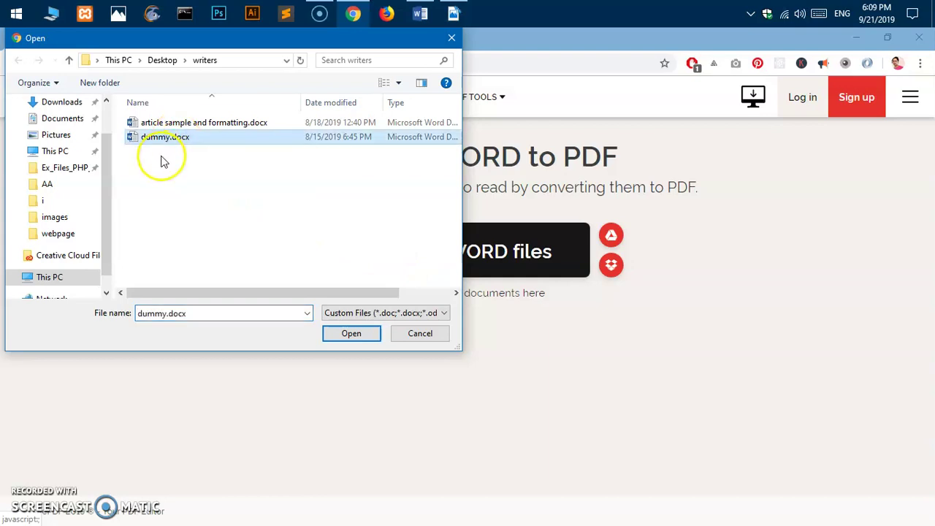
pyautogui.click(349, 336)
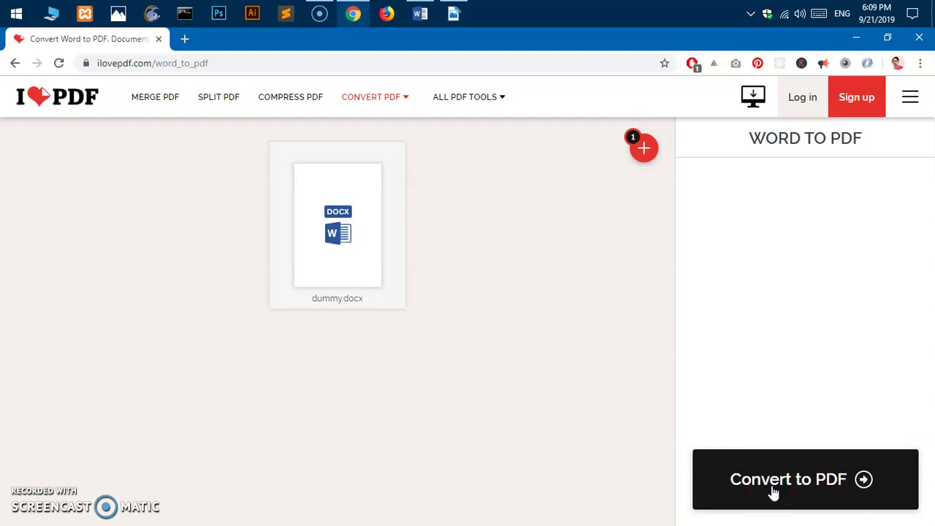
# - Convert dummy.docx and save dummy.pdf to the Desktop, then open it
pyautogui.click(774, 494)
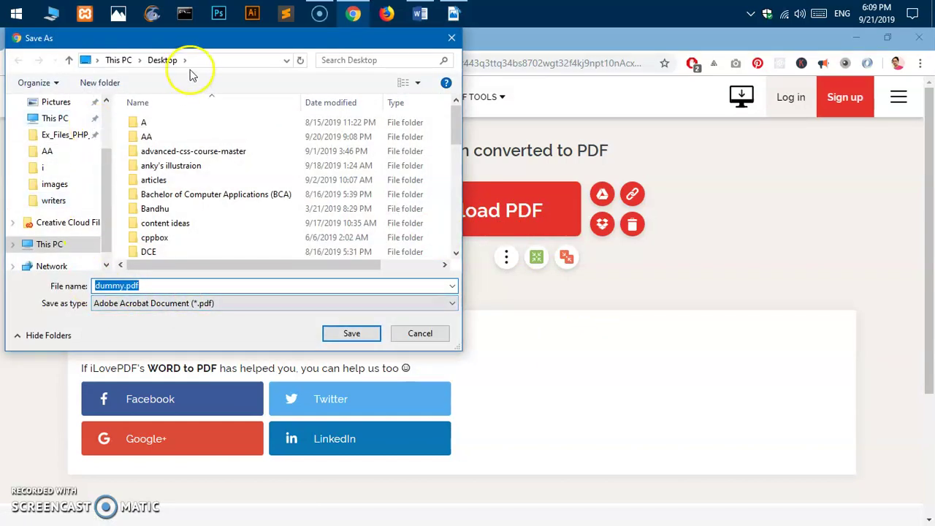
pyautogui.click(152, 59)
pyautogui.click(340, 333)
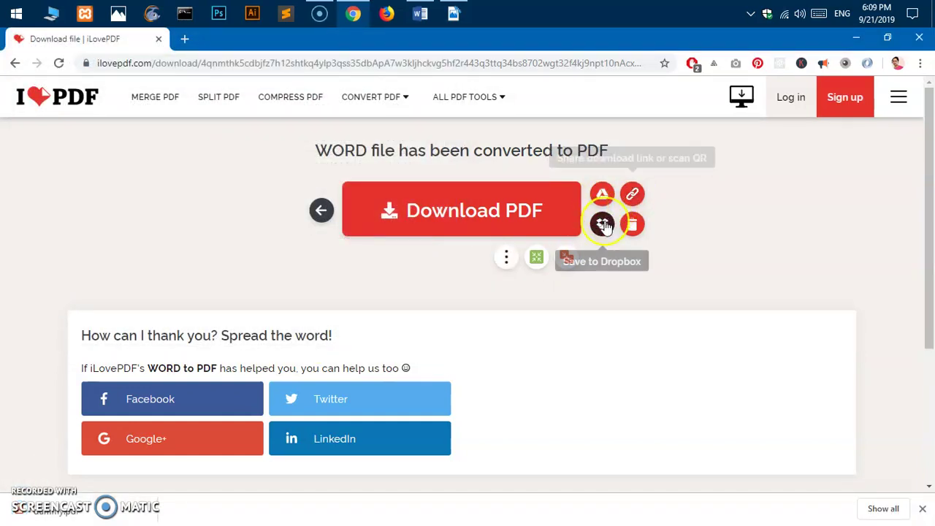
pyautogui.click(601, 193)
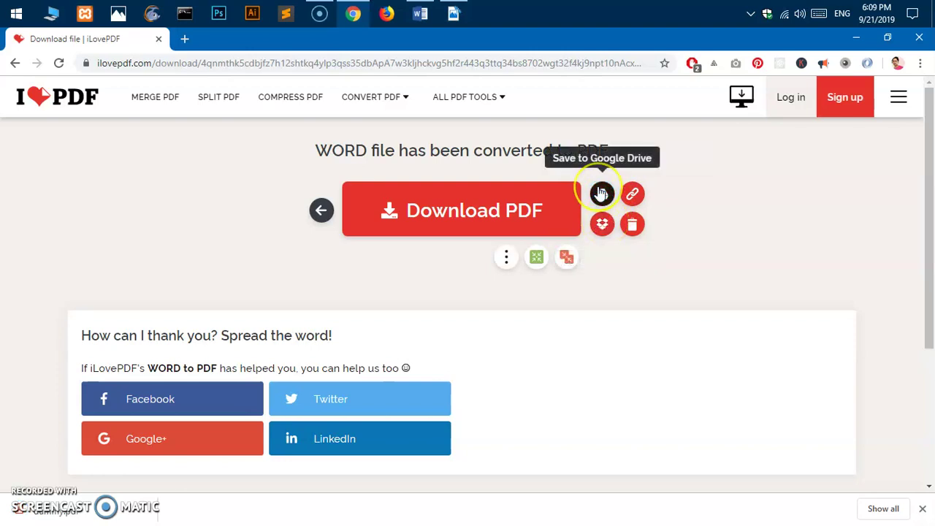
pyautogui.click(856, 38)
pyautogui.doubleClick(186, 176)
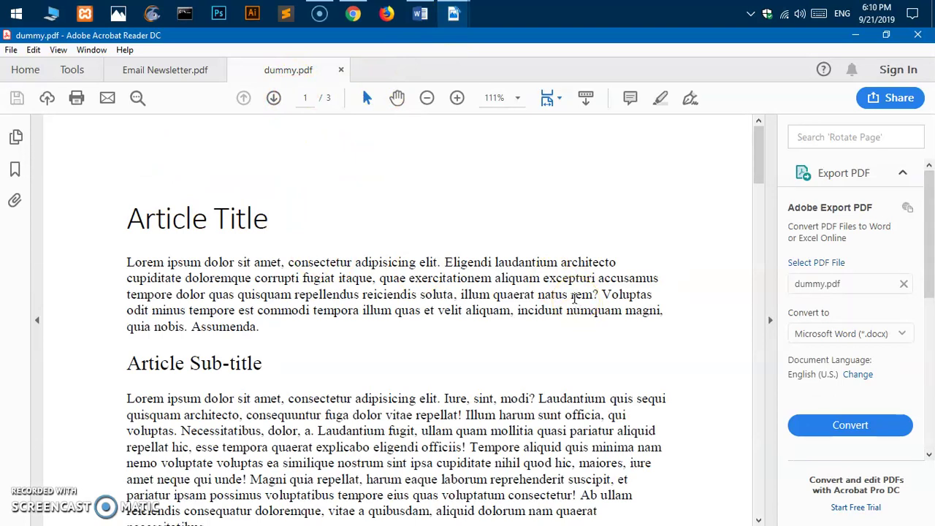
# - Switch back to the iLovePDF conversion-complete page in Chrome
pyautogui.click(352, 13)
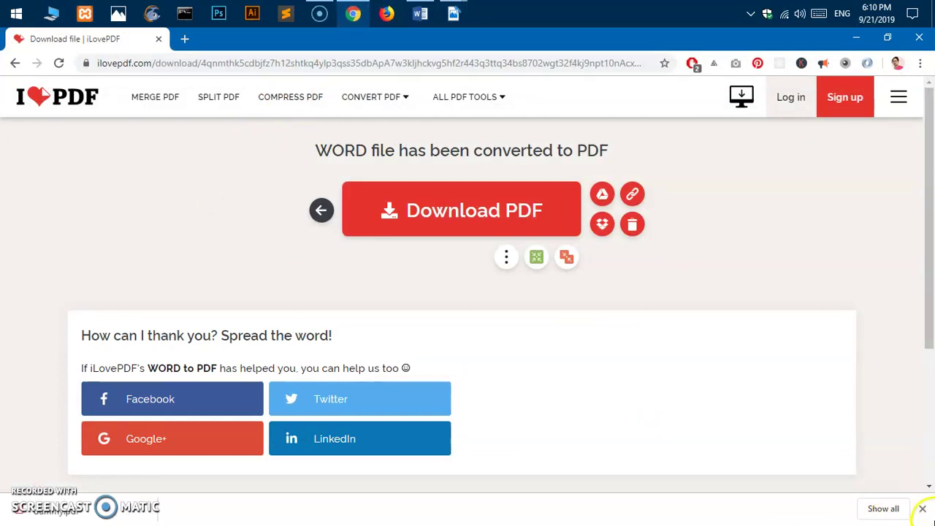
# - Dismiss the downloads bar and load Google Drive in a new tab
pyautogui.click(922, 512)
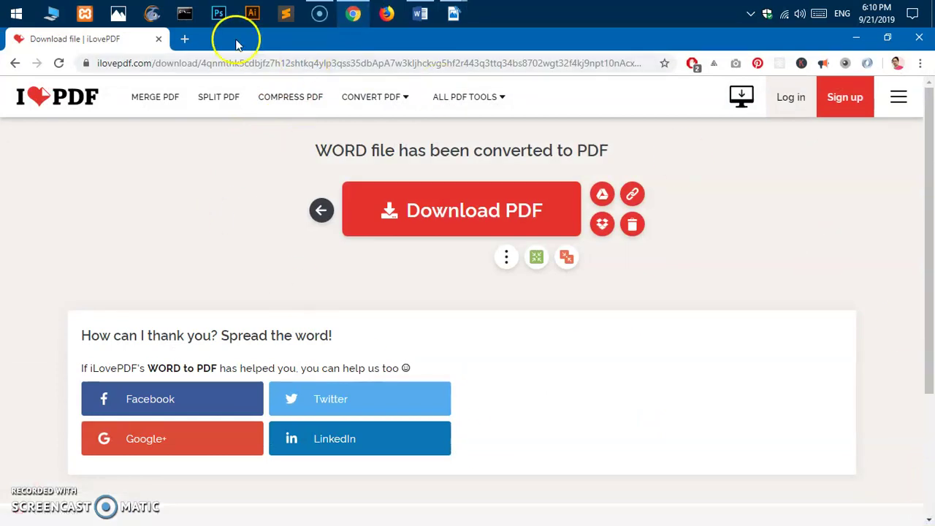
pyautogui.click(187, 37)
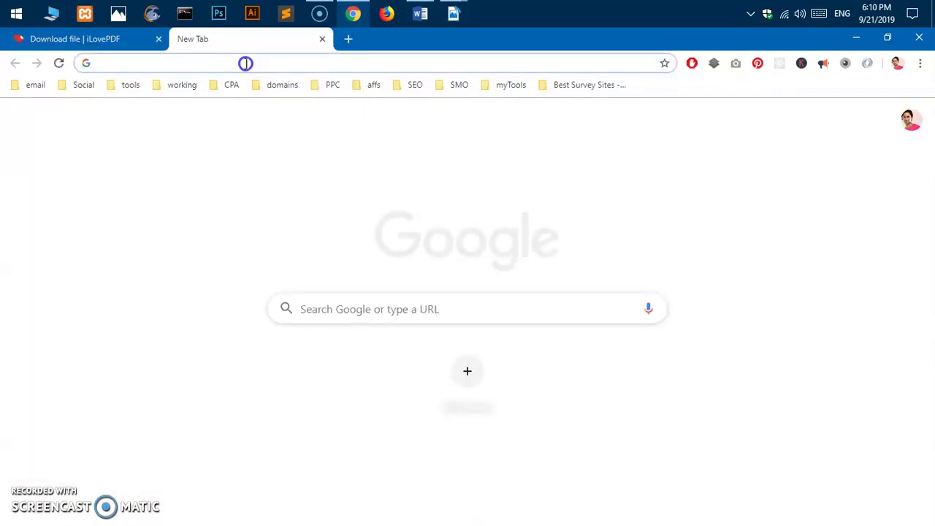
pyautogui.write('div')
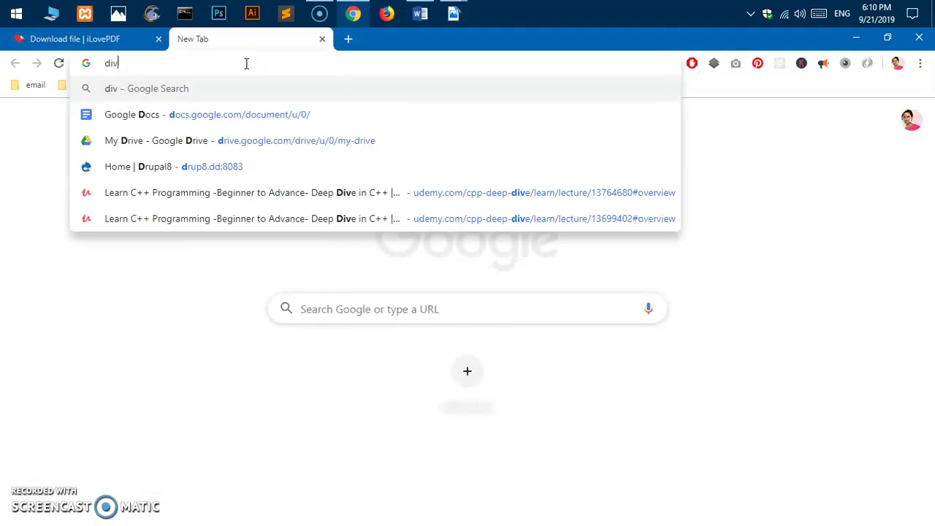
pyautogui.write('e')
pyautogui.press('BackSpace')
pyautogui.press('BackSpace')
pyautogui.press('BackSpace')
pyautogui.press('BackSpace')
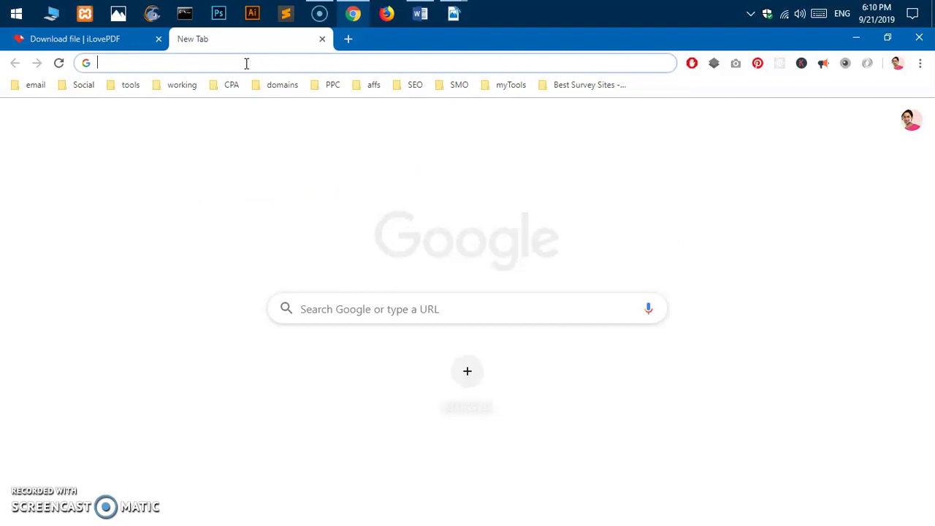
pyautogui.write('drive.google.com/drive/u/0/my-drive')
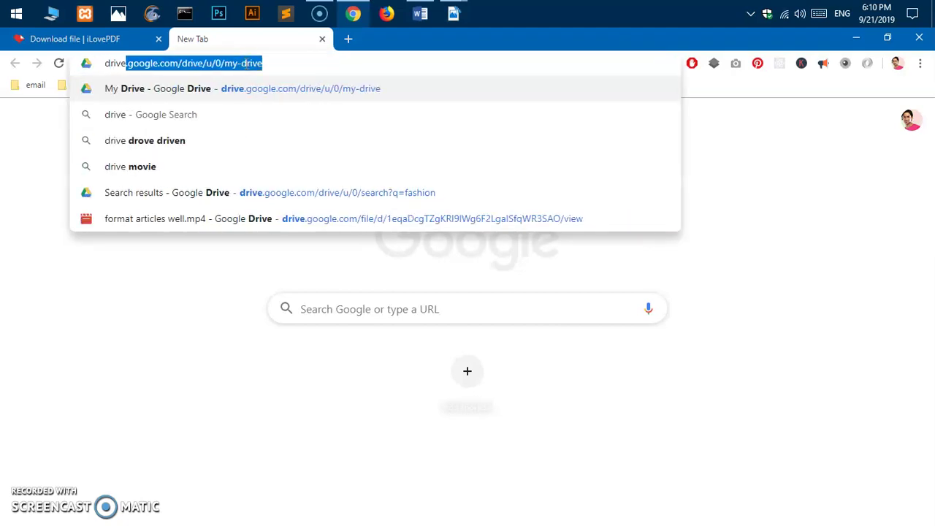
pyautogui.press('Return')
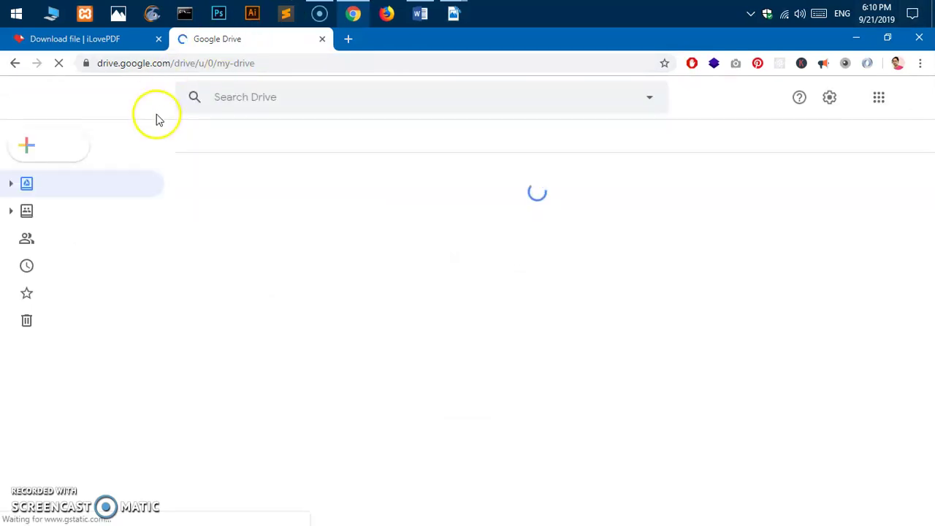
# - Navigate from My Drive to the Google Docs recent documents page
pyautogui.click(46, 150)
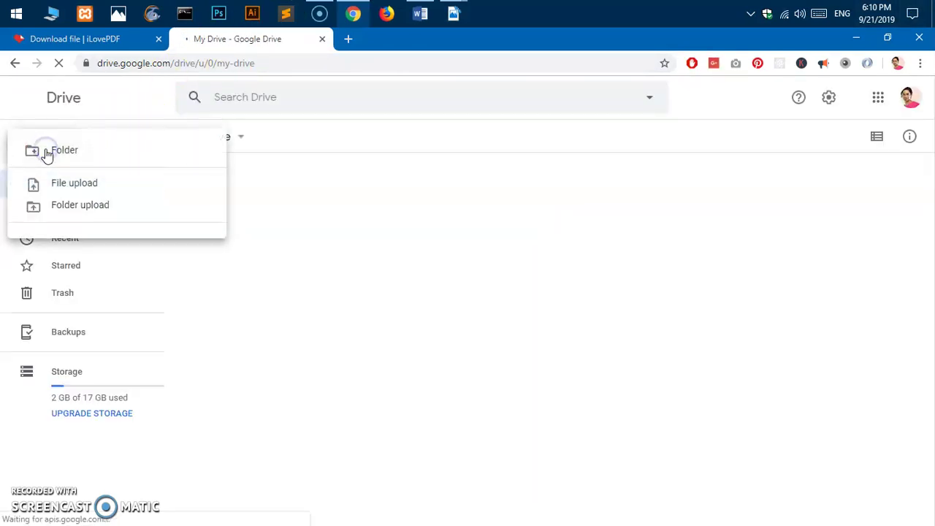
pyautogui.click(711, 112)
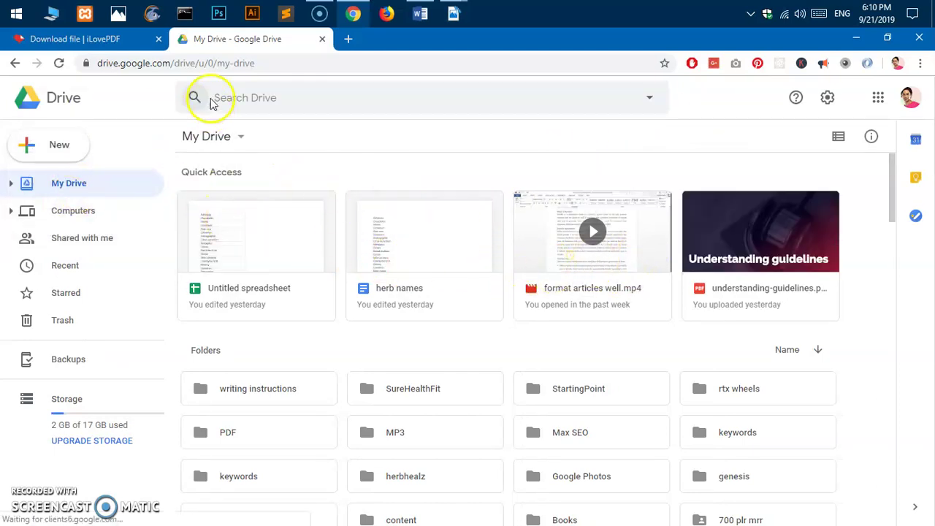
pyautogui.click(199, 64)
pyautogui.write('docs')
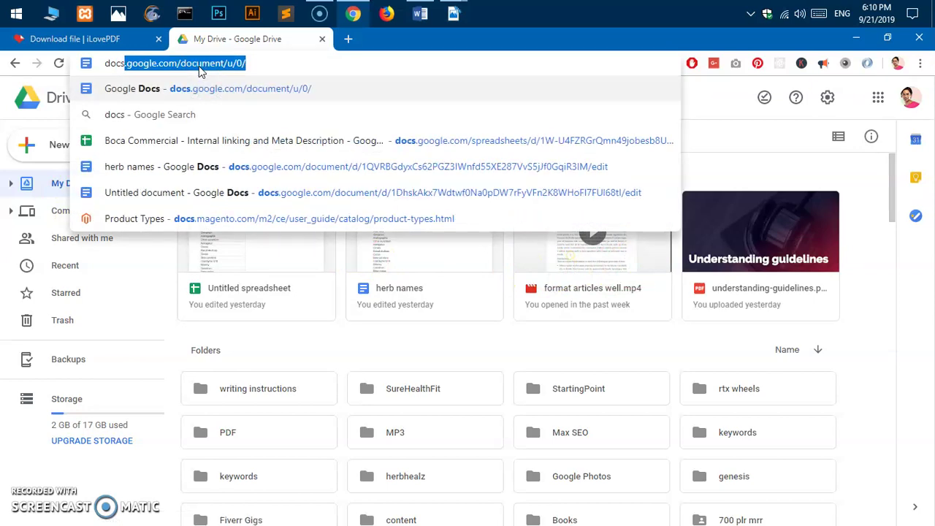
pyautogui.press('Return')
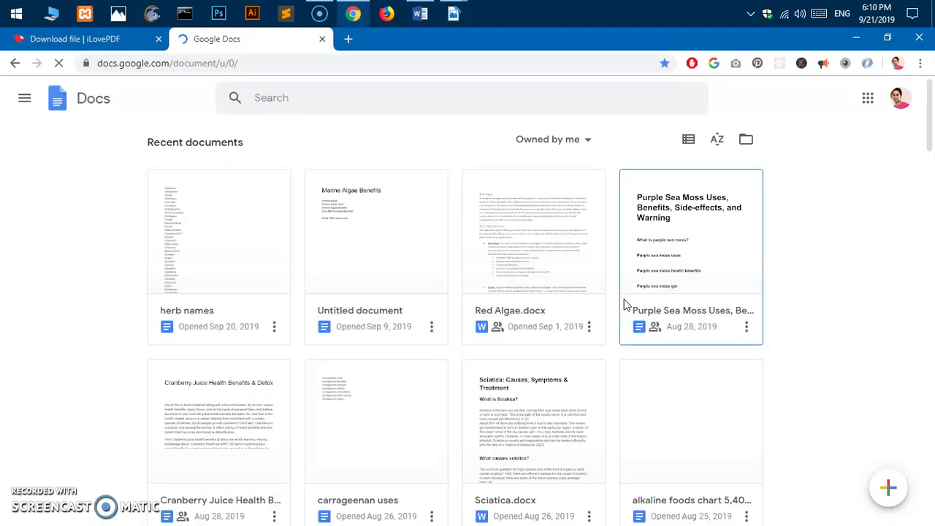
# - Download 'alkaline foods chart 5,400$0' as a PDF Document to the Desktop
pyautogui.click(585, 312)
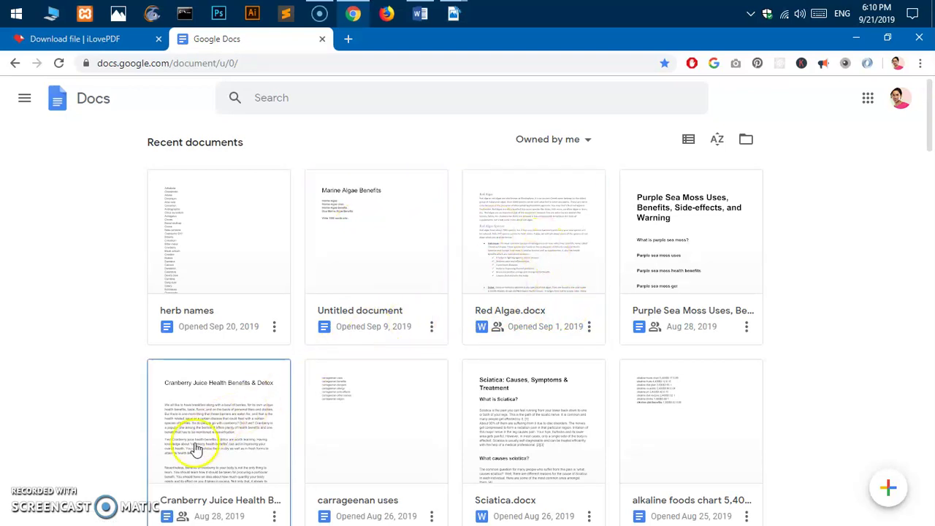
pyautogui.click(650, 422)
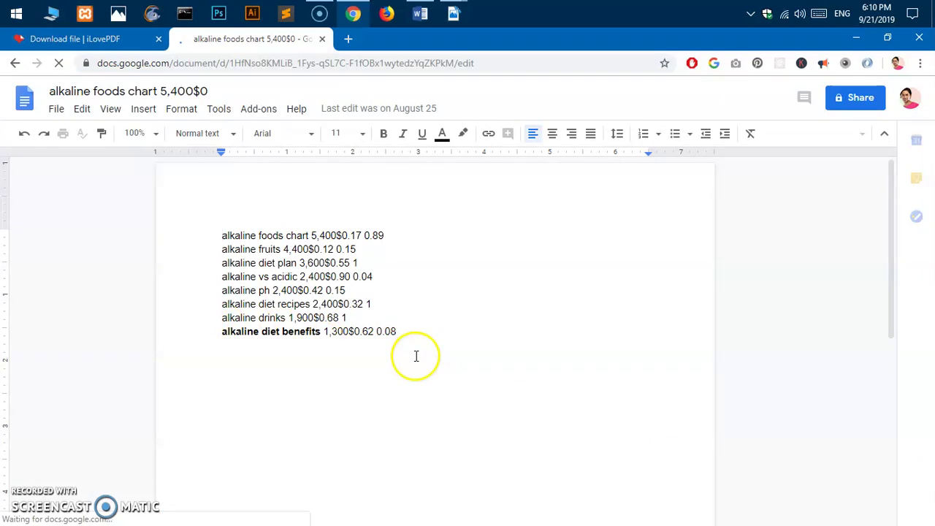
pyautogui.click(55, 110)
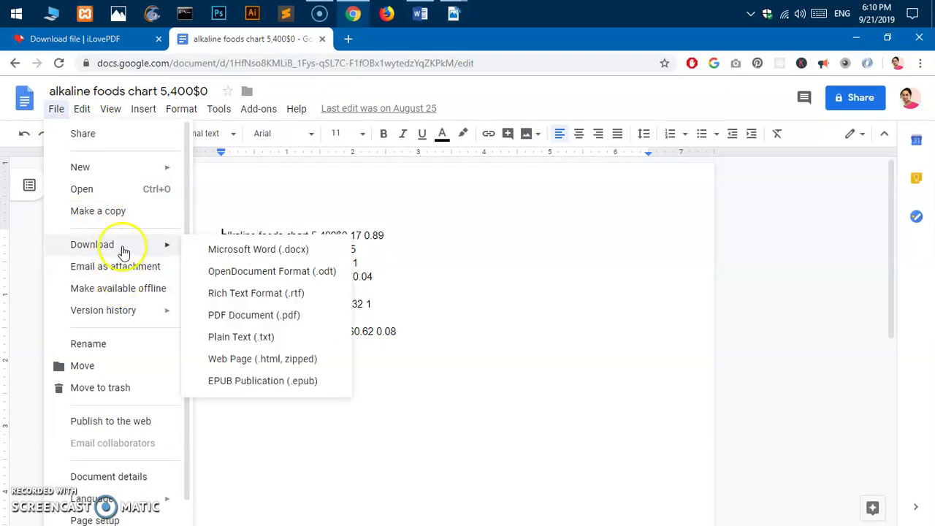
pyautogui.moveTo(92, 244)
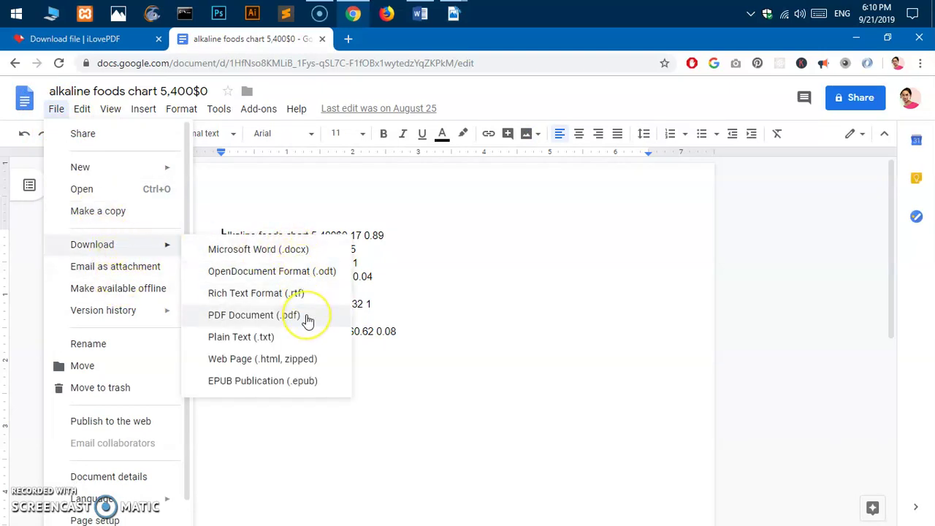
pyautogui.click(306, 321)
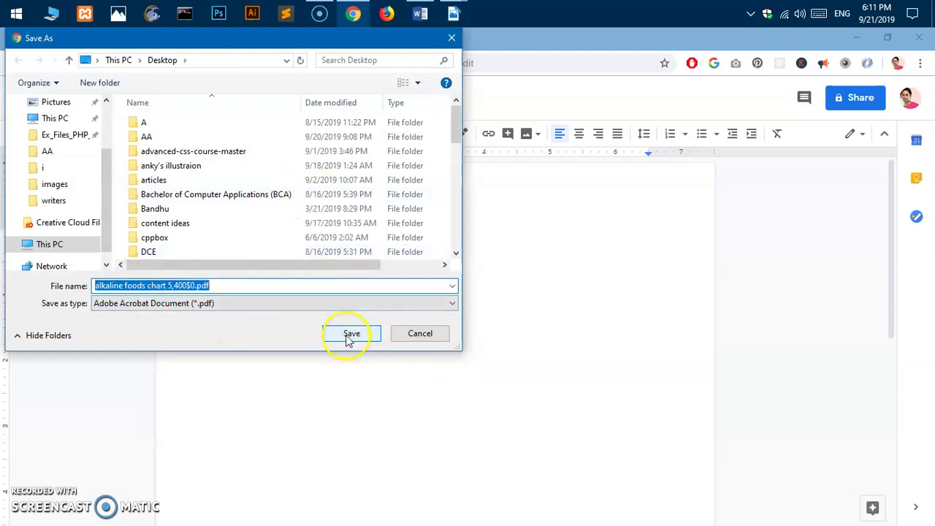
pyautogui.click(439, 335)
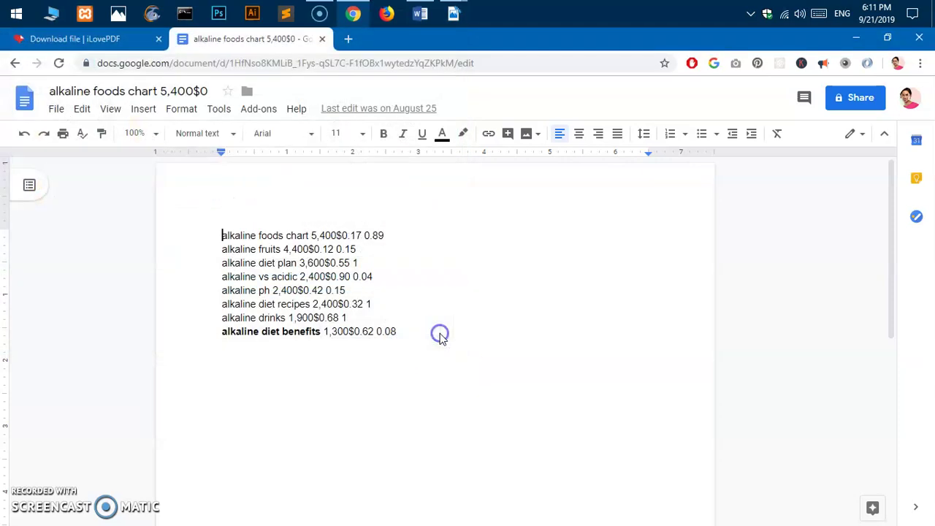
pyautogui.click(322, 39)
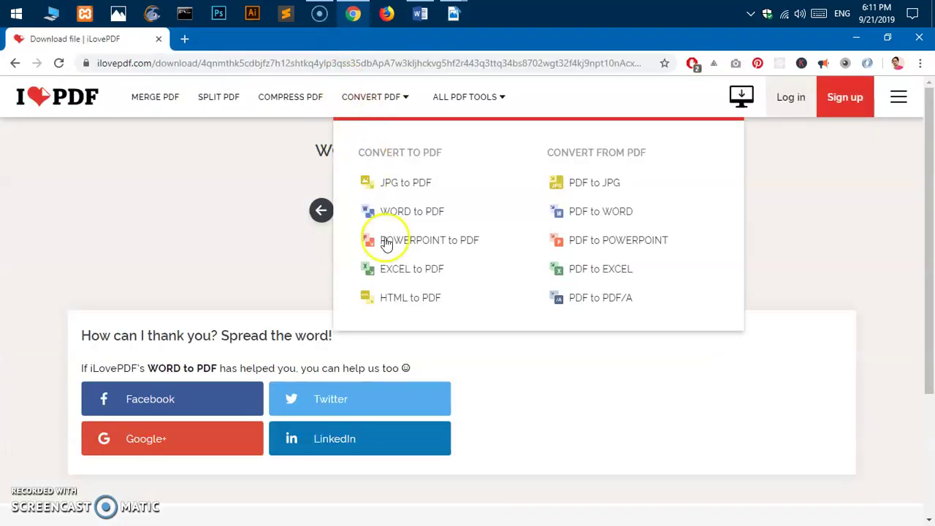